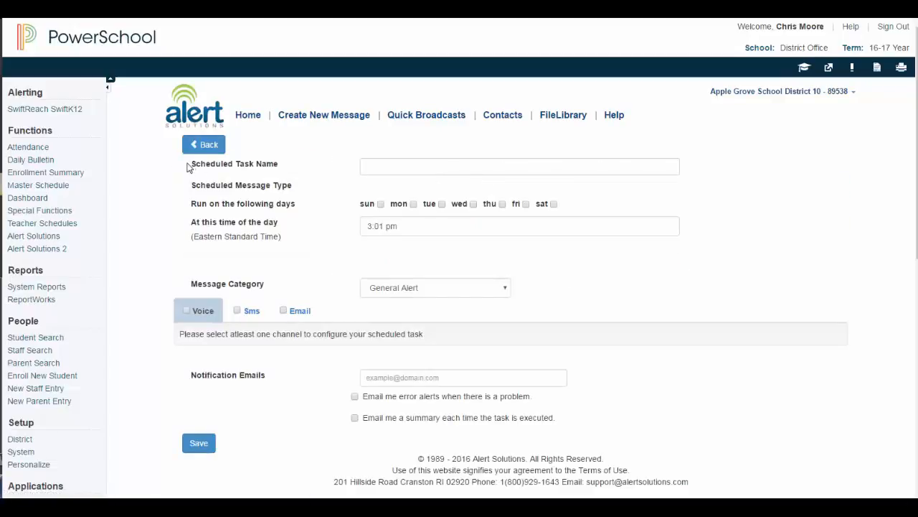
Name the scheduled task 'Daily Attendance Alert', keeping the Daily Attendance message type
left_click_drag(188, 164, 280, 164)
left_click(374, 164)
type("Daily A")
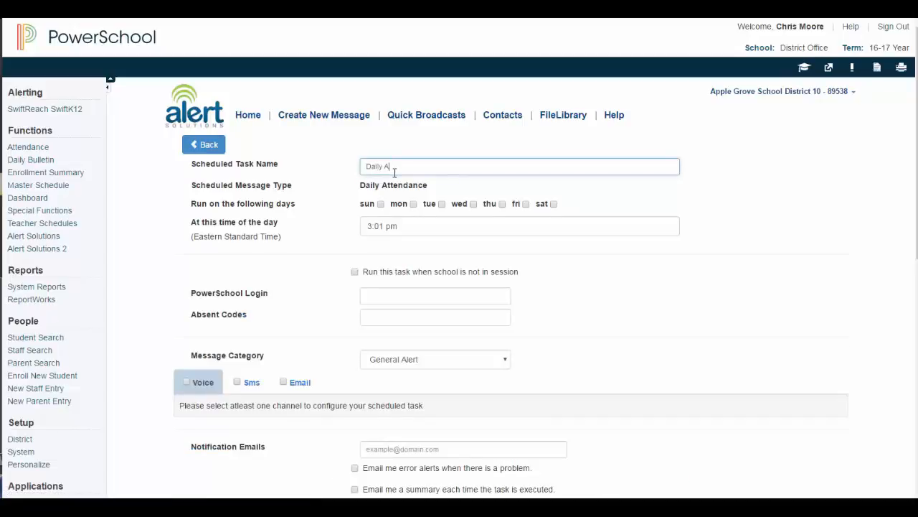
type("ttendance Alert")
left_click_drag(191, 185, 305, 186)
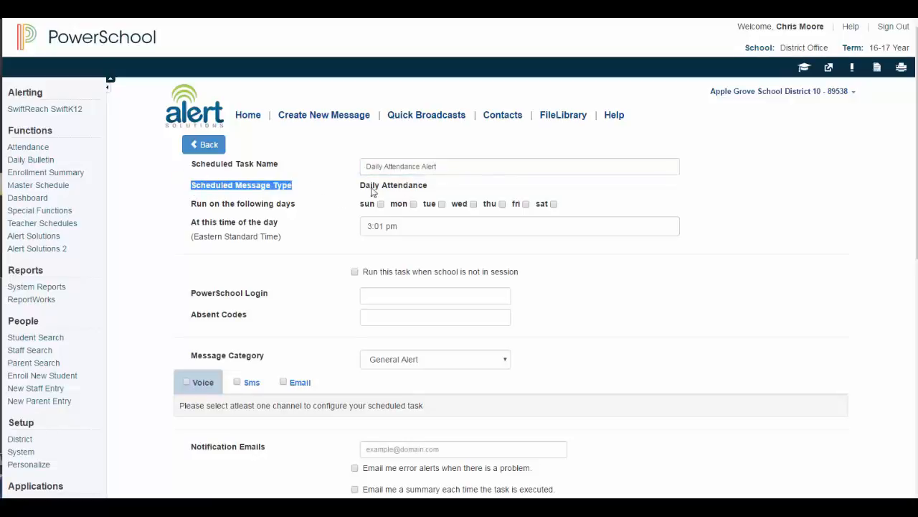
left_click_drag(361, 185, 457, 187)
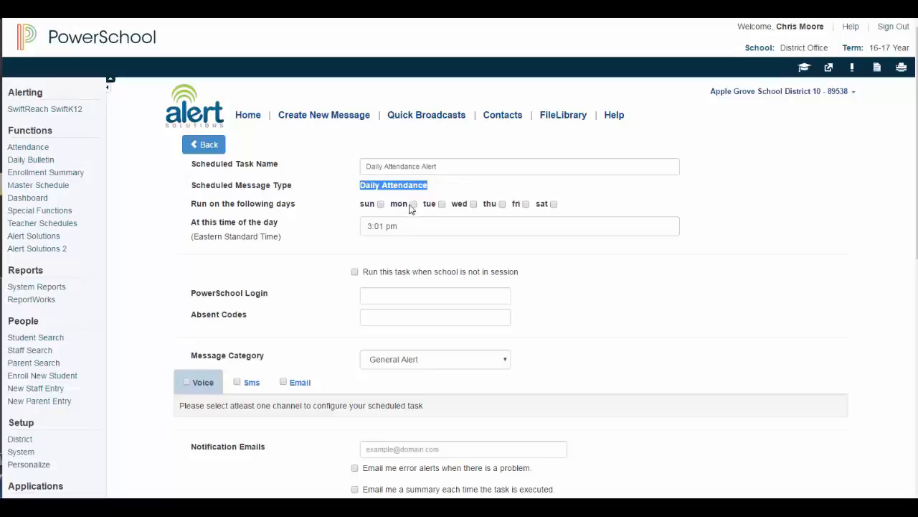
Schedule the task to run on Monday, Tuesday, Wednesday, Thursday and Friday
left_click(413, 203)
left_click(442, 204)
left_click(474, 204)
left_click(502, 205)
left_click(526, 205)
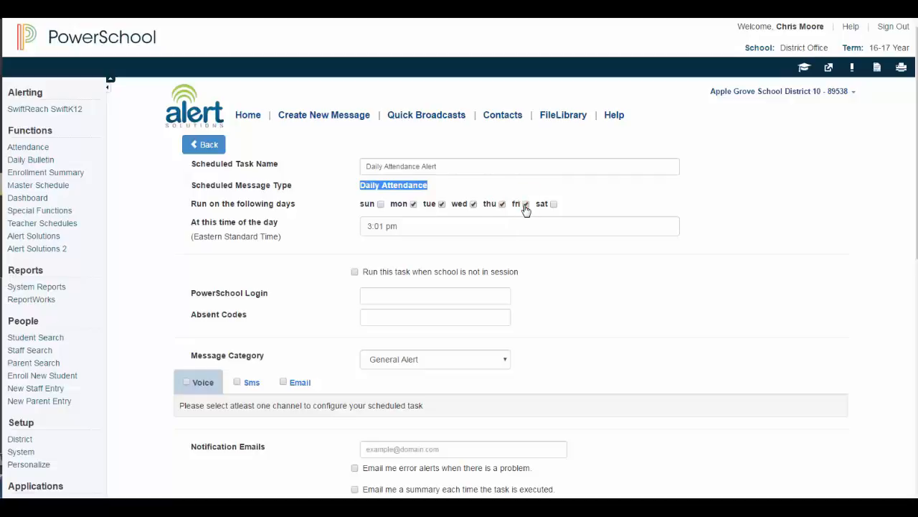
Change the task's run time from 3:01 pm to 11:00 am
left_click(370, 226)
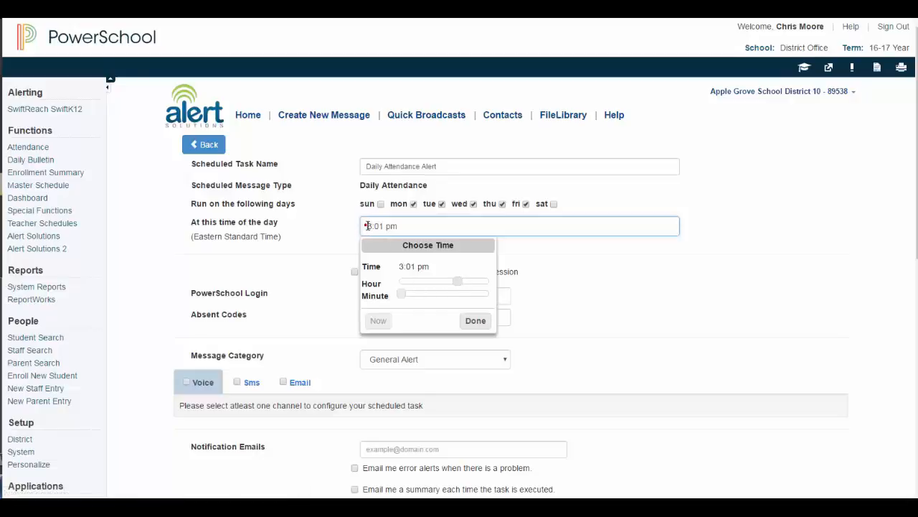
type("11")
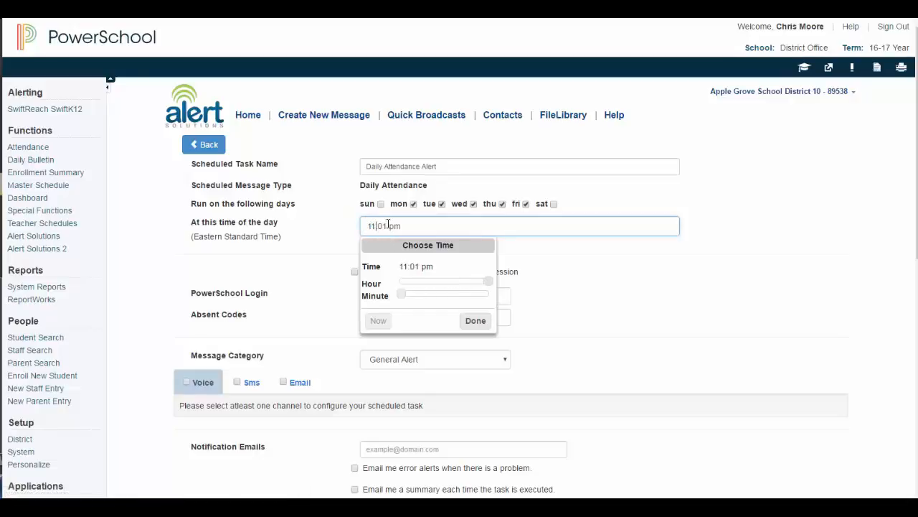
left_click(387, 224)
key("BackSpace")
type("0")
left_click(394, 227)
key("BackSpace")
type("a")
left_click(476, 321)
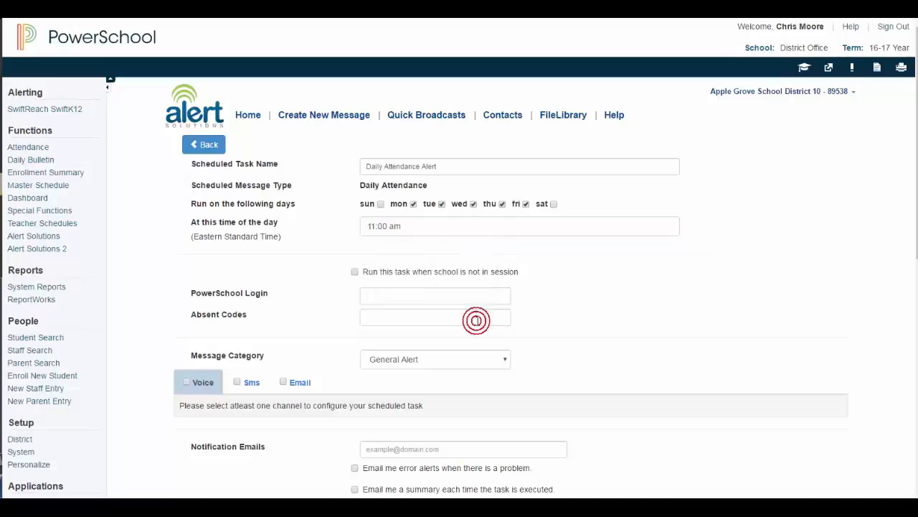
Enter the PowerSchool login, set absent code A and choose the Attendance Alert message category
left_click(401, 293)
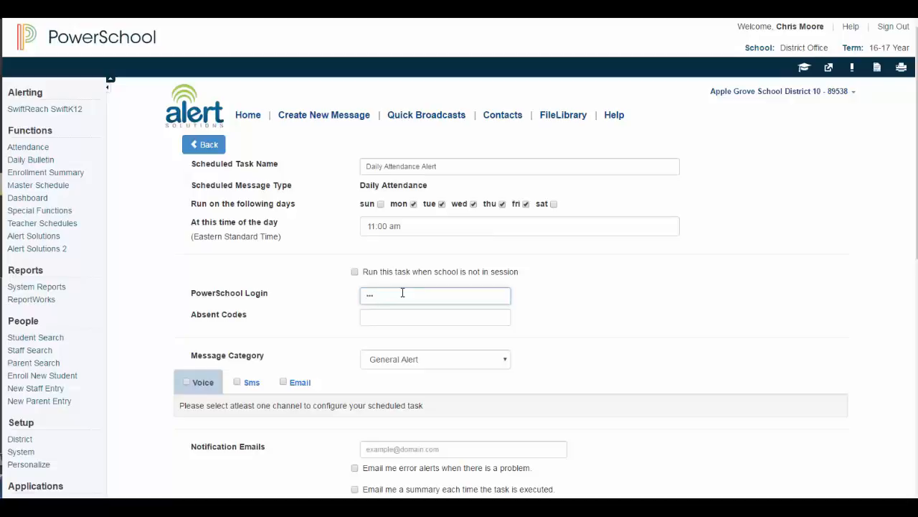
type("••••••••••")
left_click(386, 315)
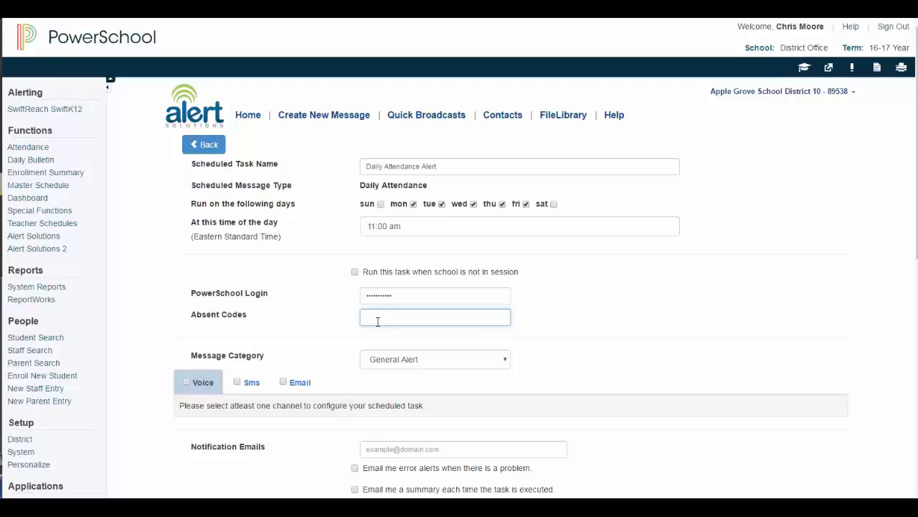
left_click(374, 362)
left_click(378, 406)
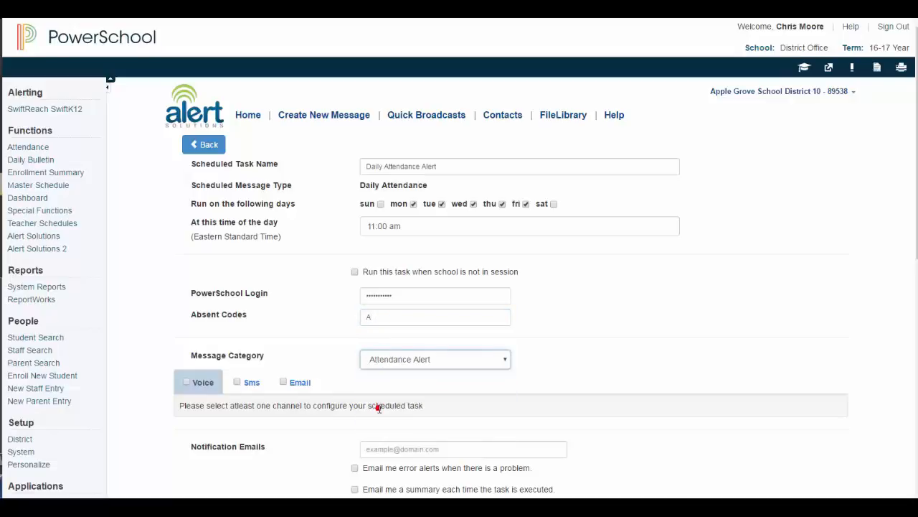
scroll(379, 407, "down", 3)
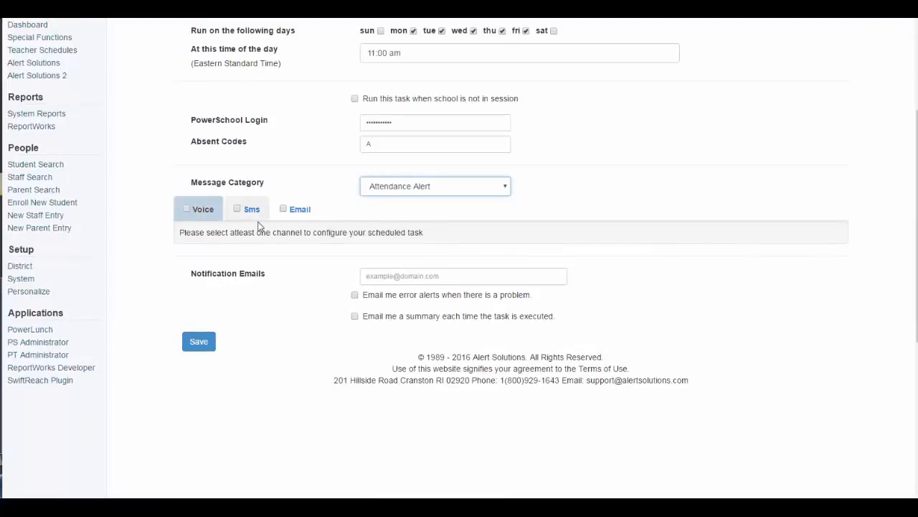
Turn on the Voice, SMS and Email delivery channels for the task
left_click(187, 213)
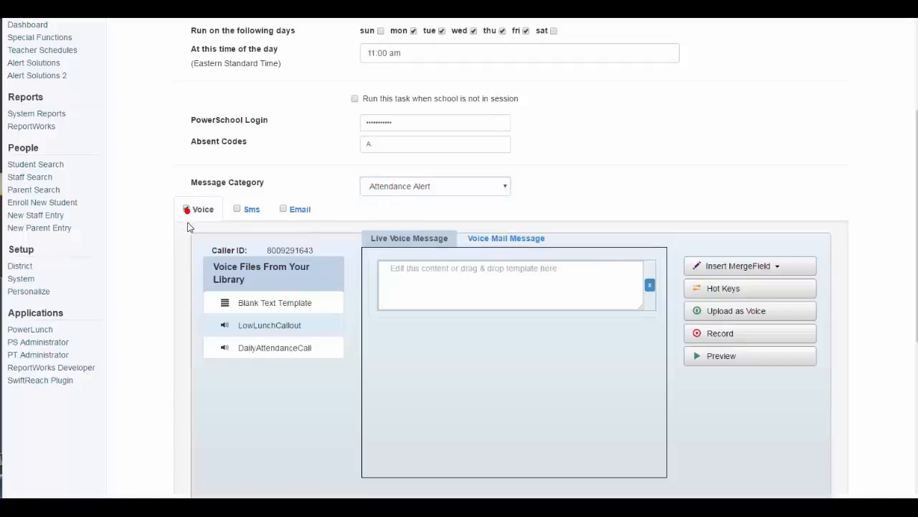
left_click(237, 210)
left_click(283, 210)
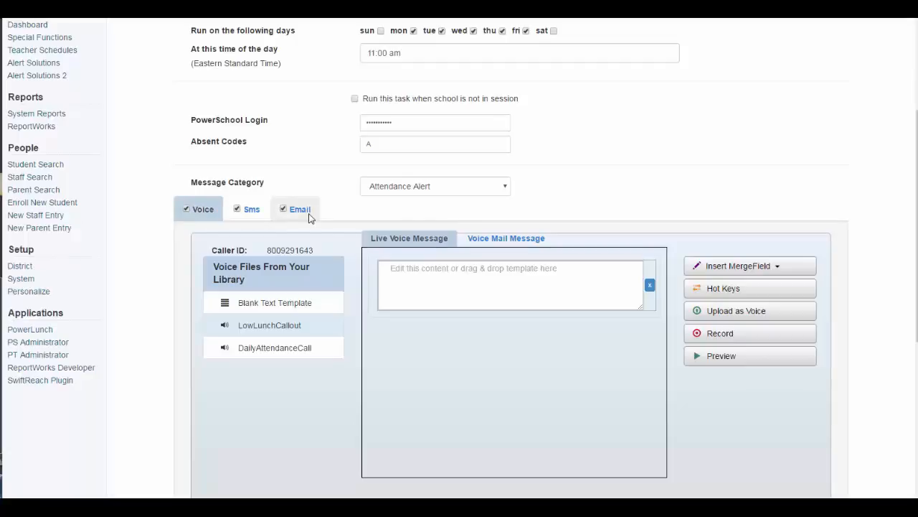
double_click(255, 211)
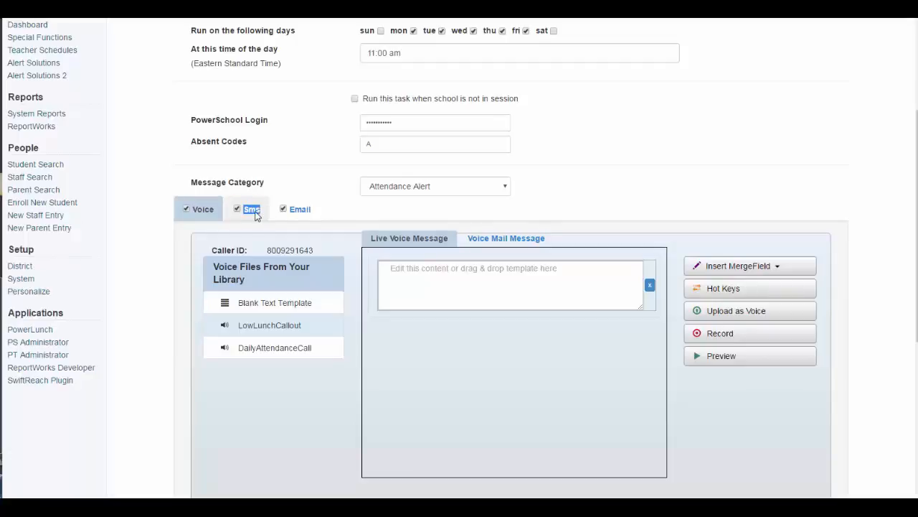
Paste the absence sentence into the SMS text and insert the First_Name merge field after 'Your child'
left_click(255, 212)
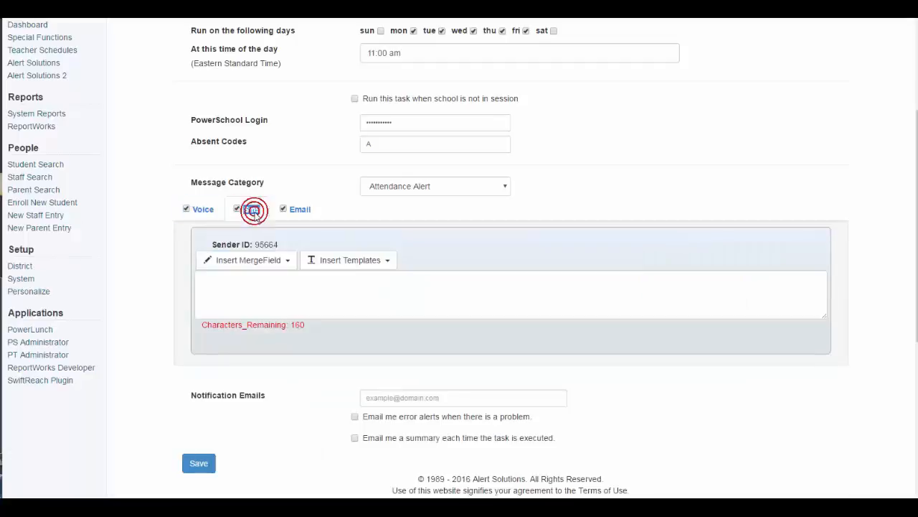
left_click(215, 277)
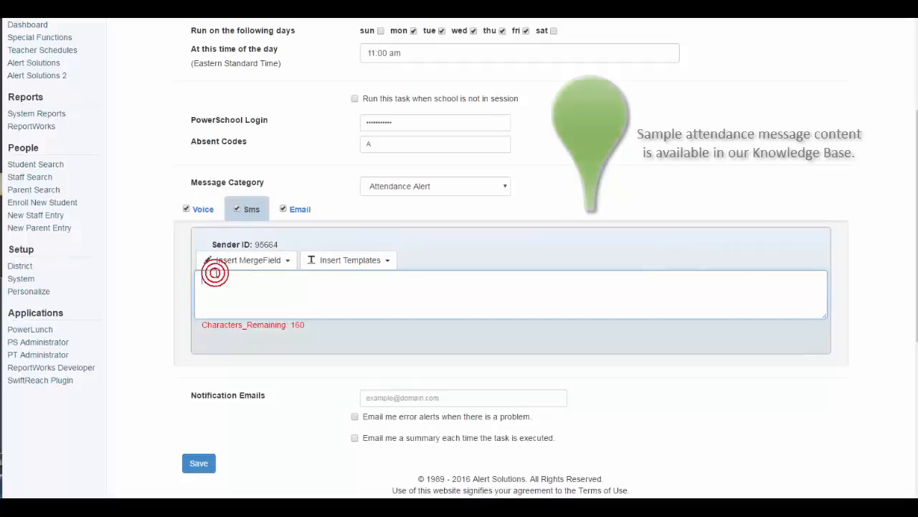
right_click(215, 277)
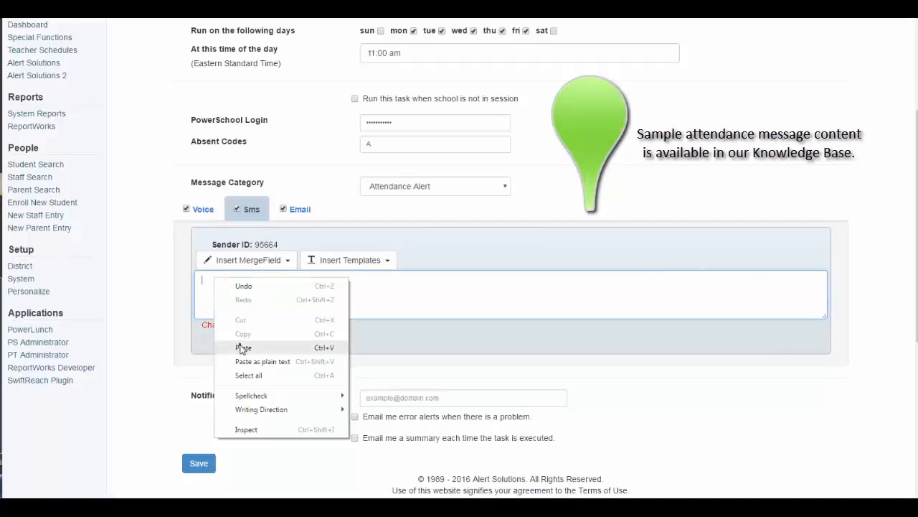
left_click(242, 345)
left_click(228, 279)
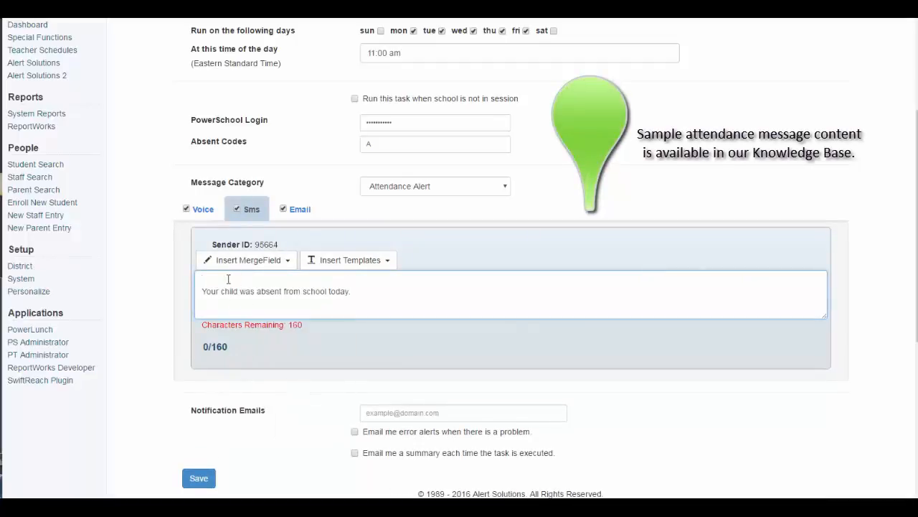
key("Delete")
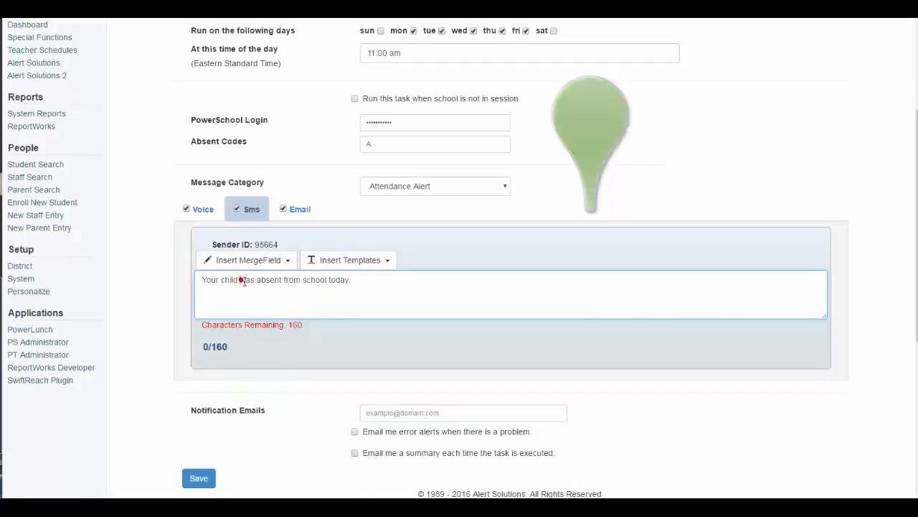
left_click(271, 262)
left_click(236, 297)
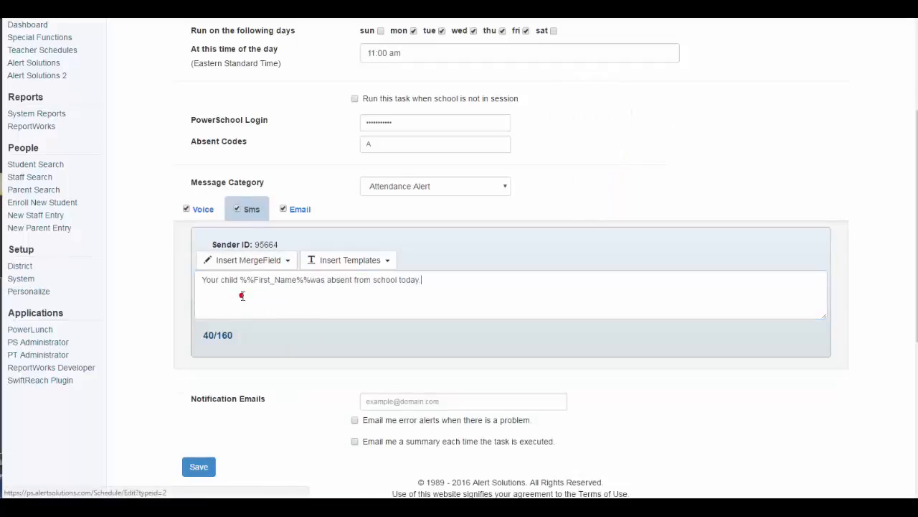
left_click(313, 280)
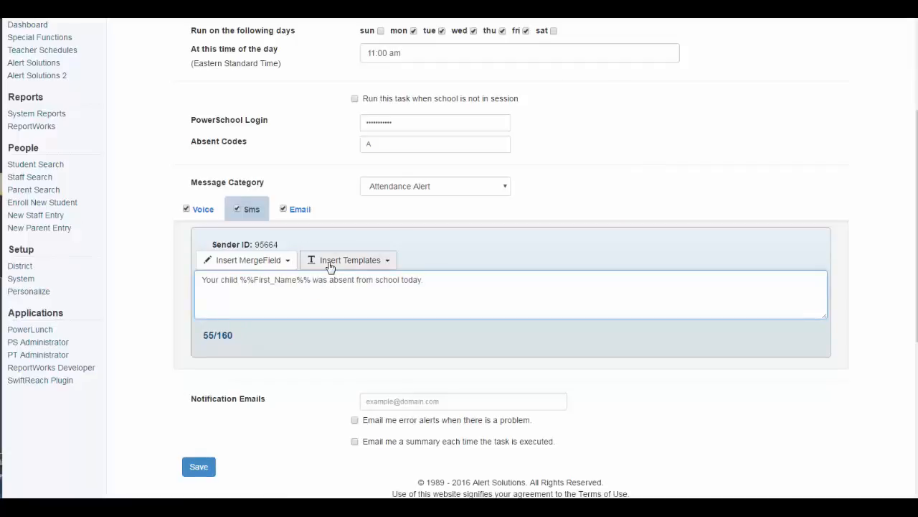
double_click(294, 209)
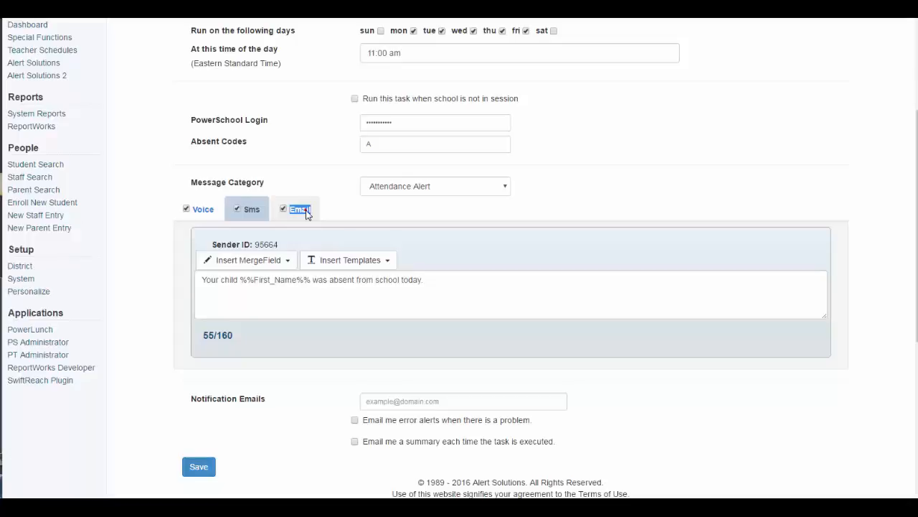
Enter 'Attendance Alert - Apple Grove District' as the email subject
left_click(307, 214)
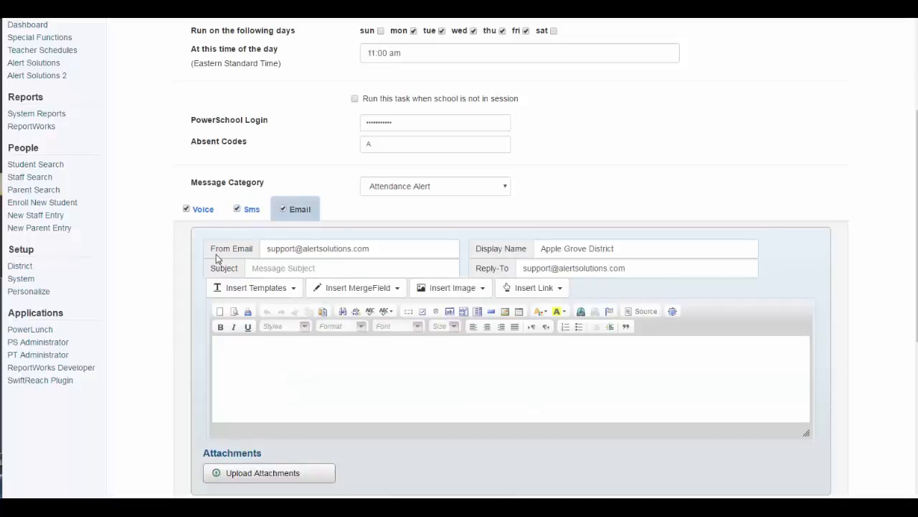
left_click_drag(211, 252, 255, 251)
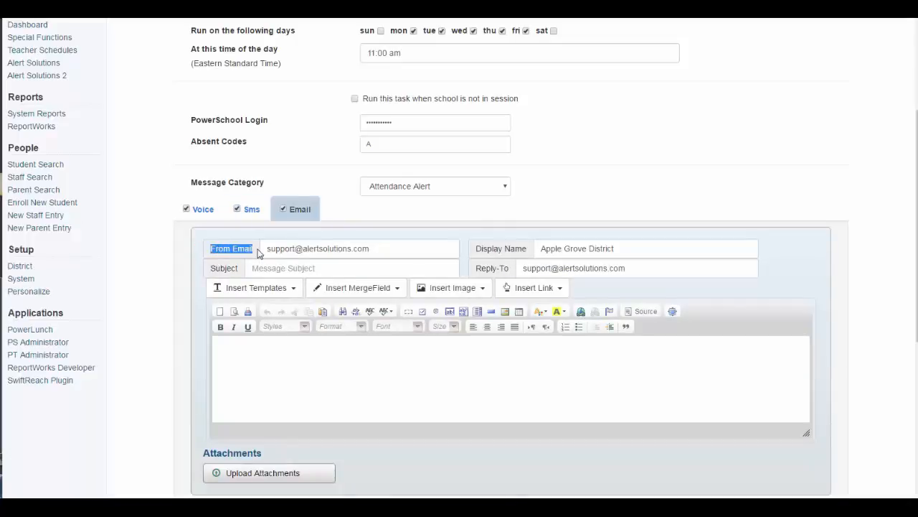
left_click(480, 249)
left_click_drag(482, 251, 533, 250)
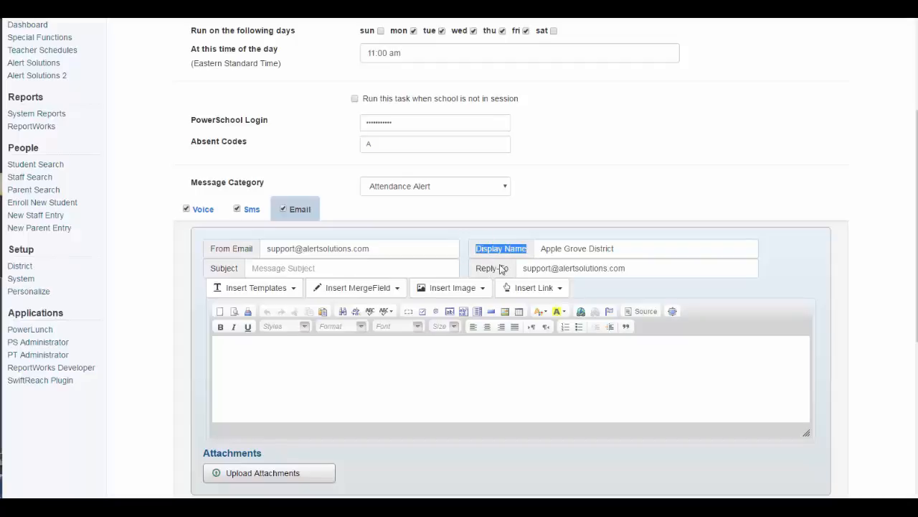
left_click_drag(476, 268, 515, 274)
left_click(337, 267)
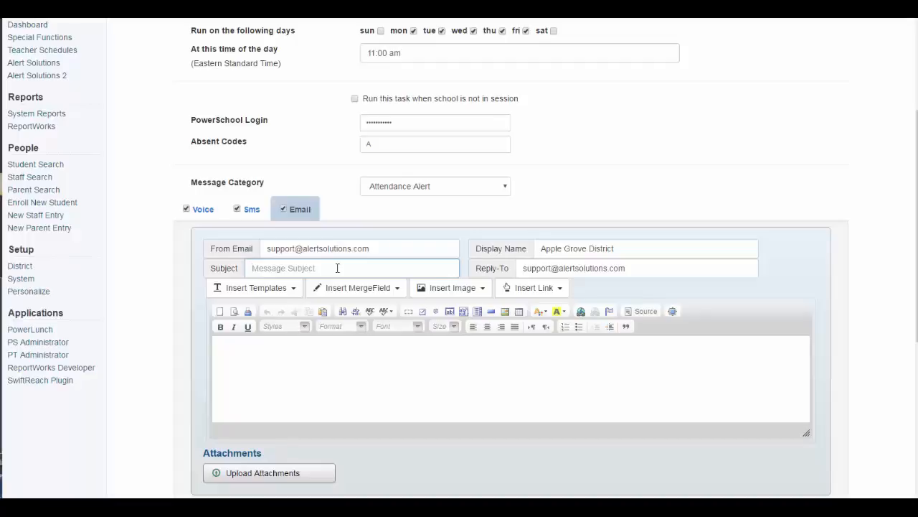
type("Attendance Alert")
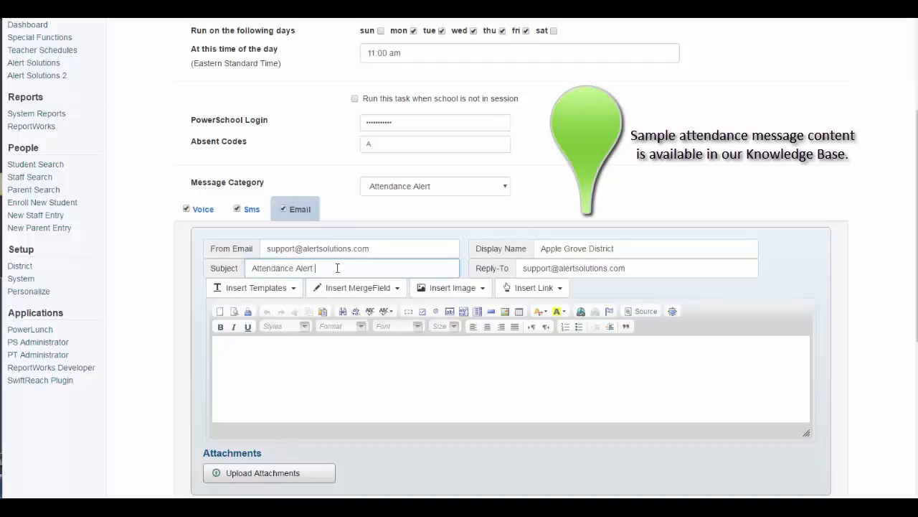
type(" - Apple Grove District")
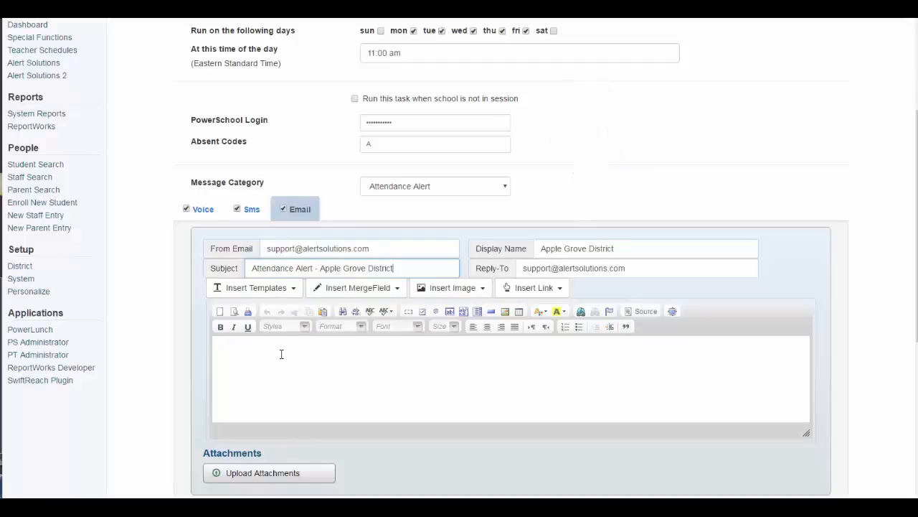
left_click(281, 354)
Paste the absence sentence into the email body with the First_Name merge field after 'Your child'
right_click(280, 353)
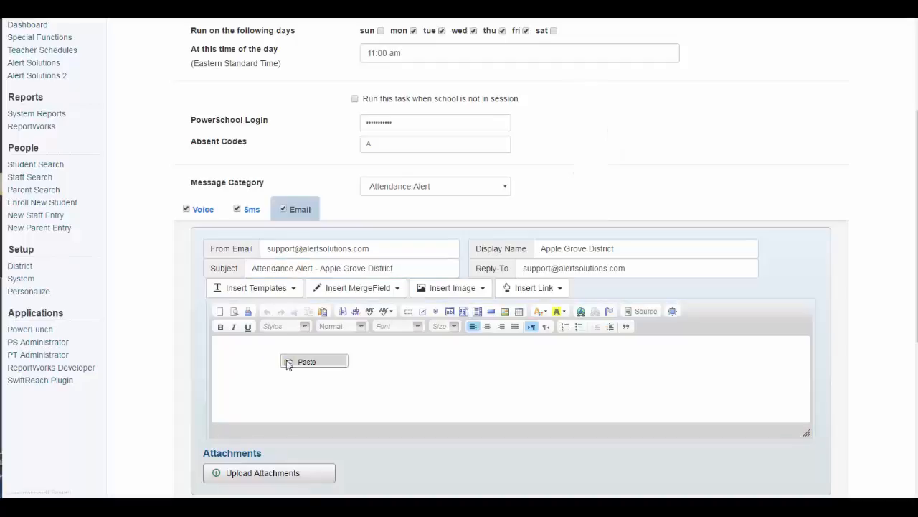
left_click(288, 362)
type("Your child was absent from school today.")
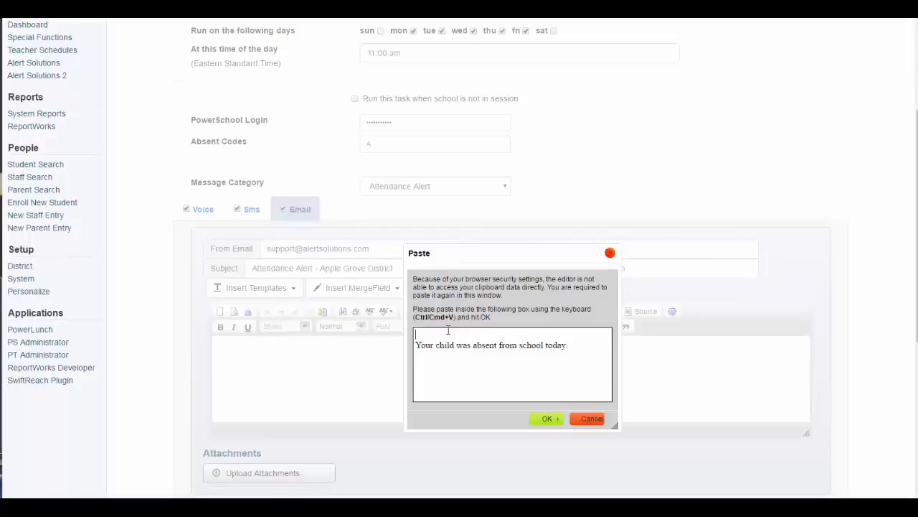
left_click(542, 419)
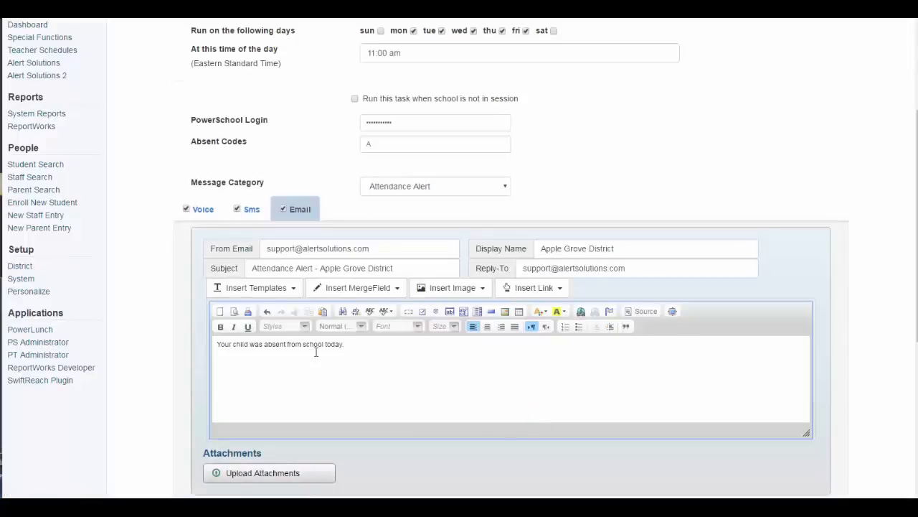
left_click(251, 344)
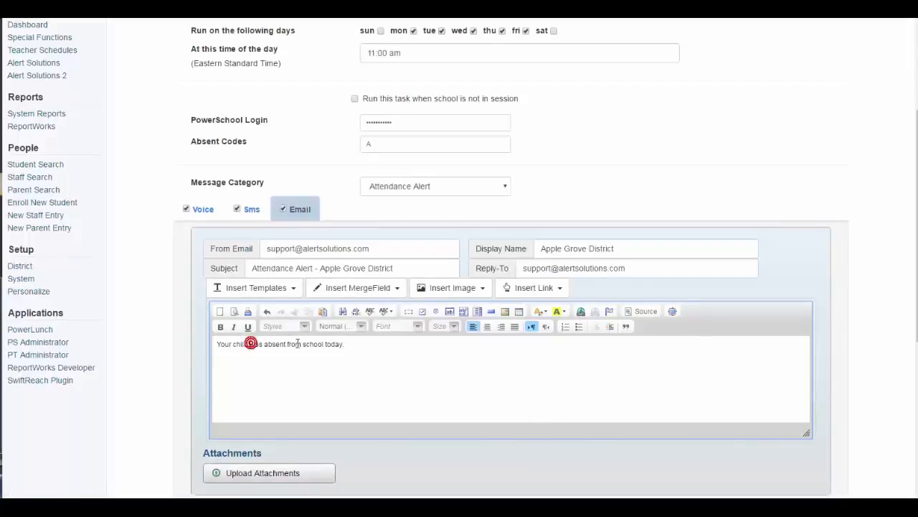
left_click(350, 287)
left_click(374, 327)
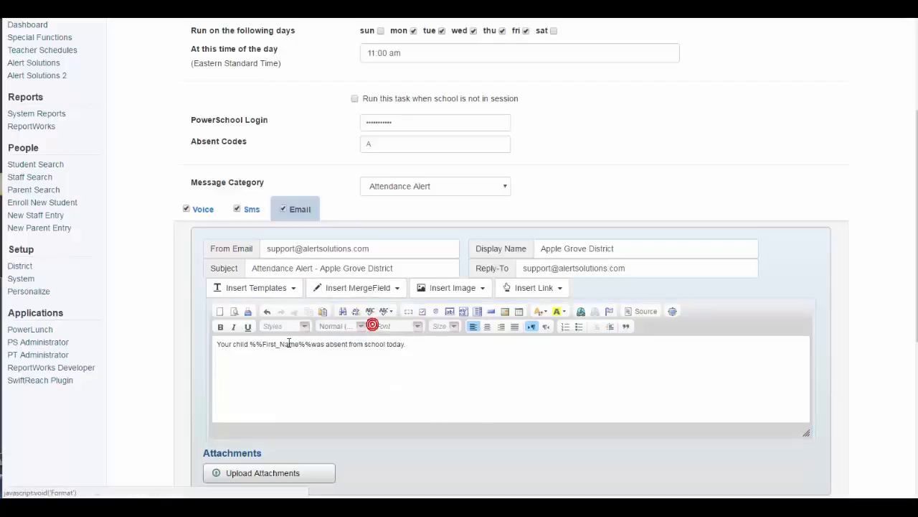
left_click(311, 344)
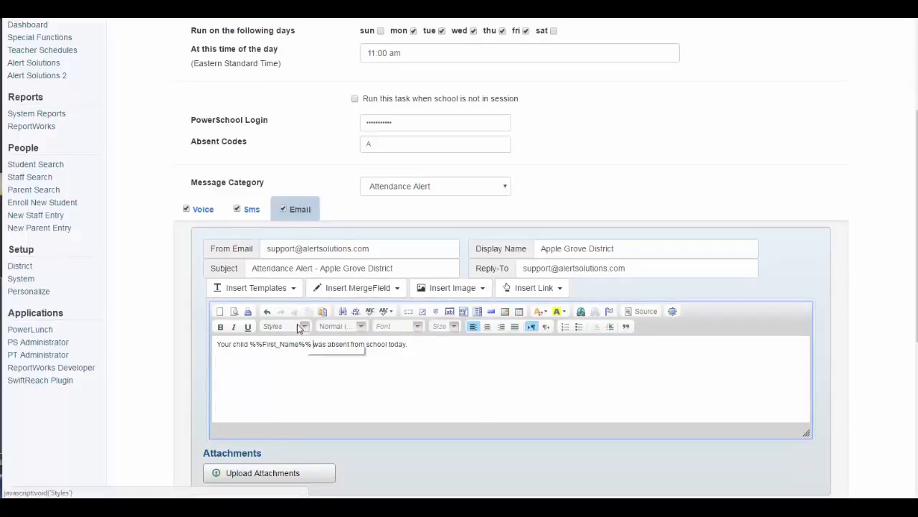
double_click(195, 212)
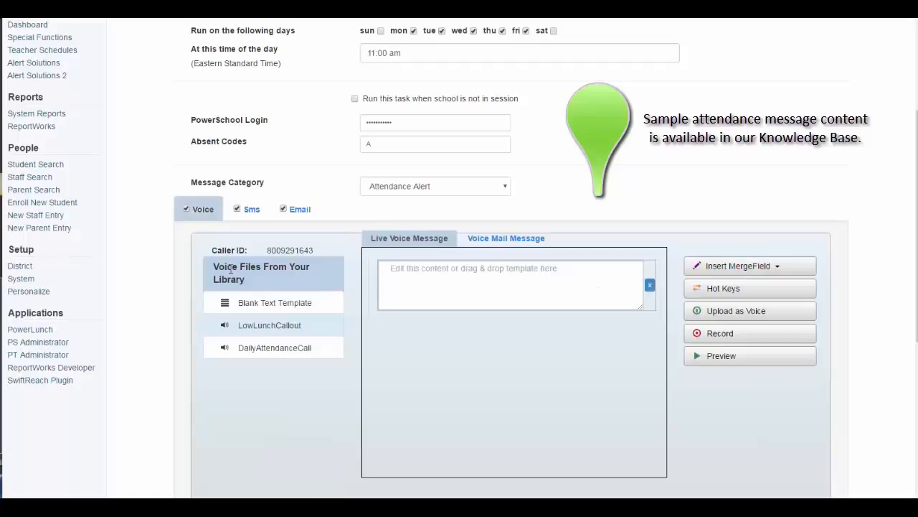
Paste the absence sentence into the live voice message, removing the blank first line
left_click_drag(263, 249, 316, 252)
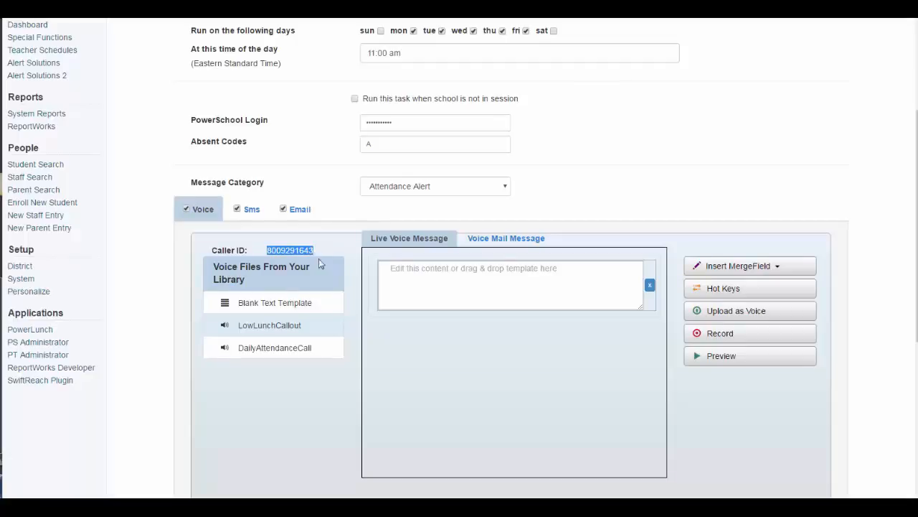
left_click(398, 247)
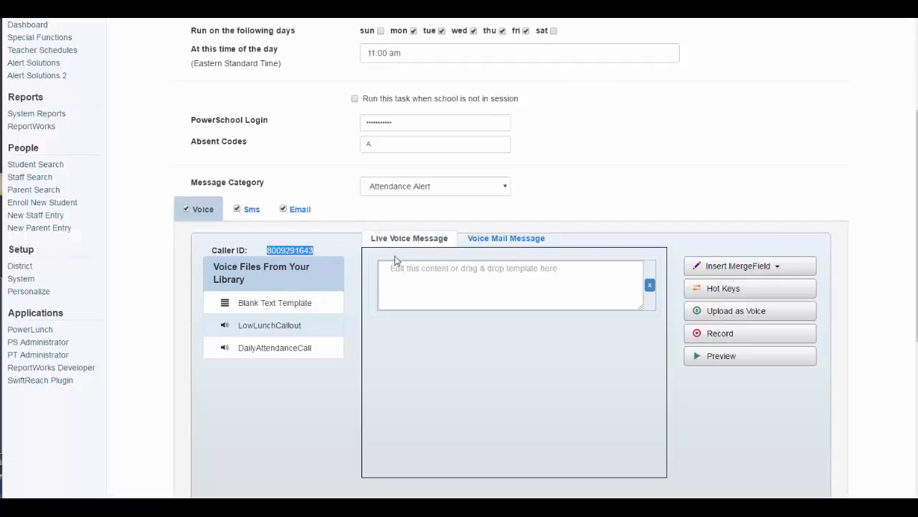
left_click(393, 270)
type("Your child was absent from school today.")
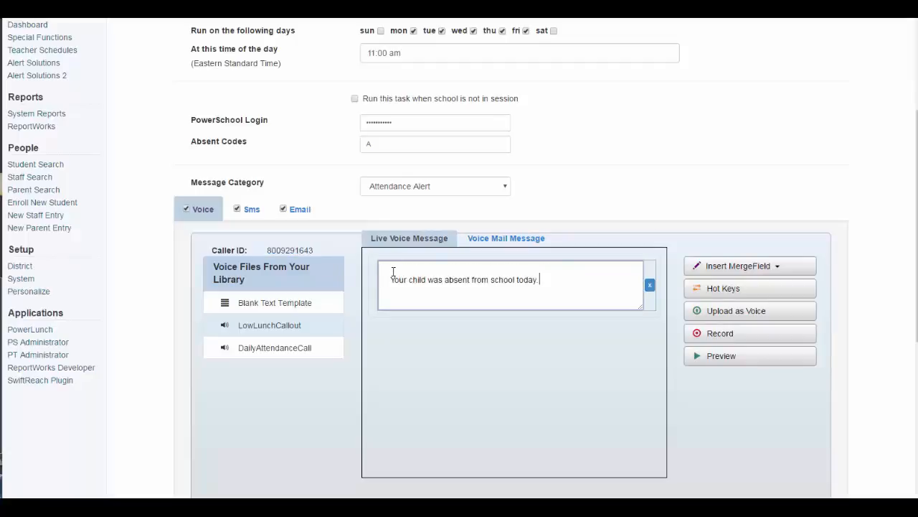
left_click(393, 266)
key("Delete")
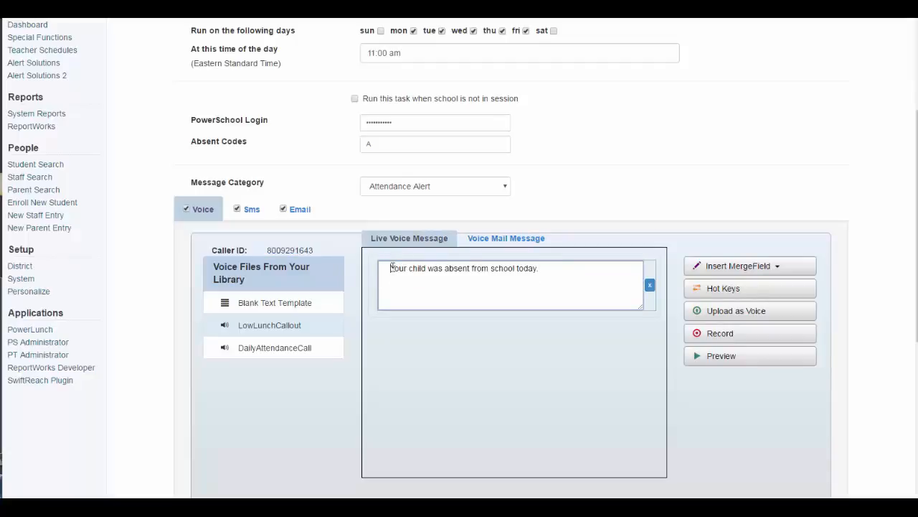
Replace the voicemail and live message text with the DailyAttendanceCall recording
left_click(497, 239)
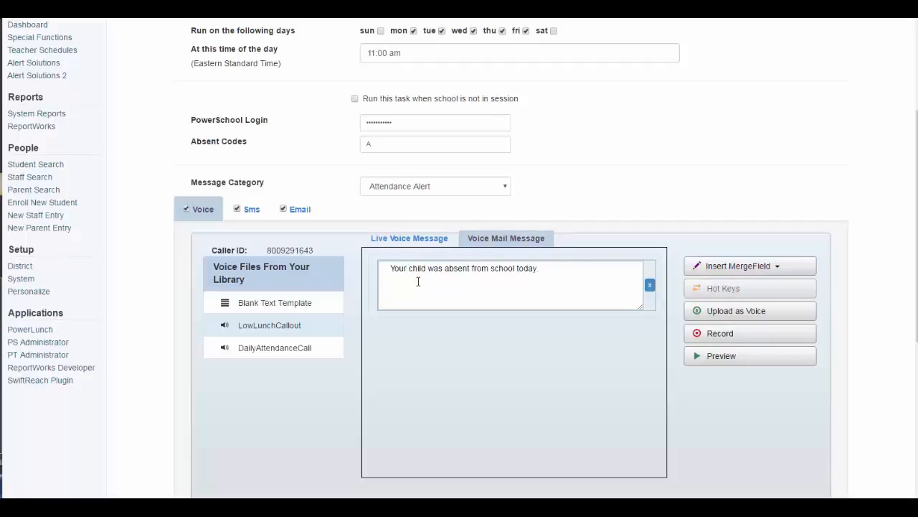
left_click_drag(392, 271, 548, 267)
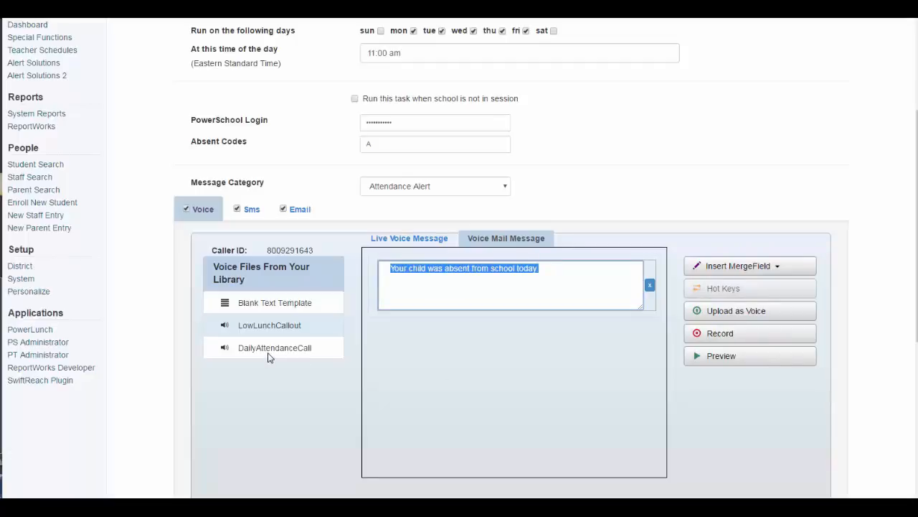
left_click_drag(268, 350, 487, 264)
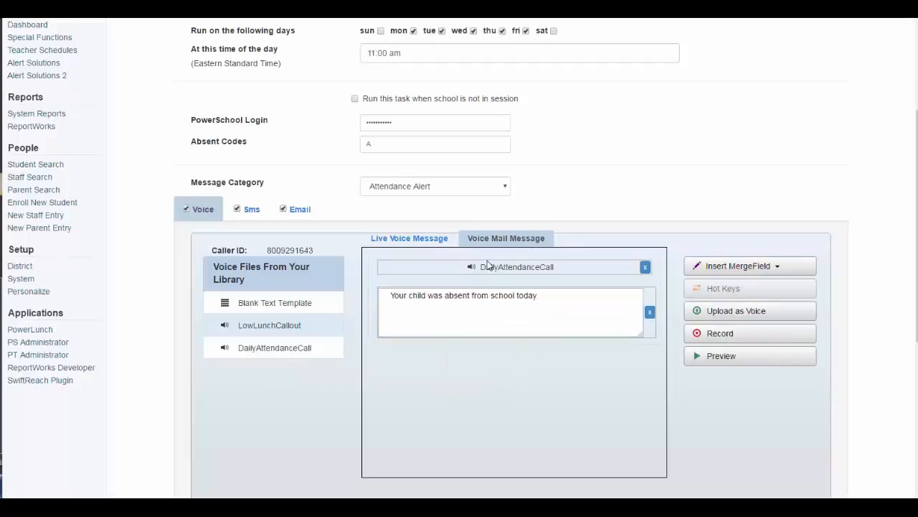
left_click(650, 311)
left_click(420, 245)
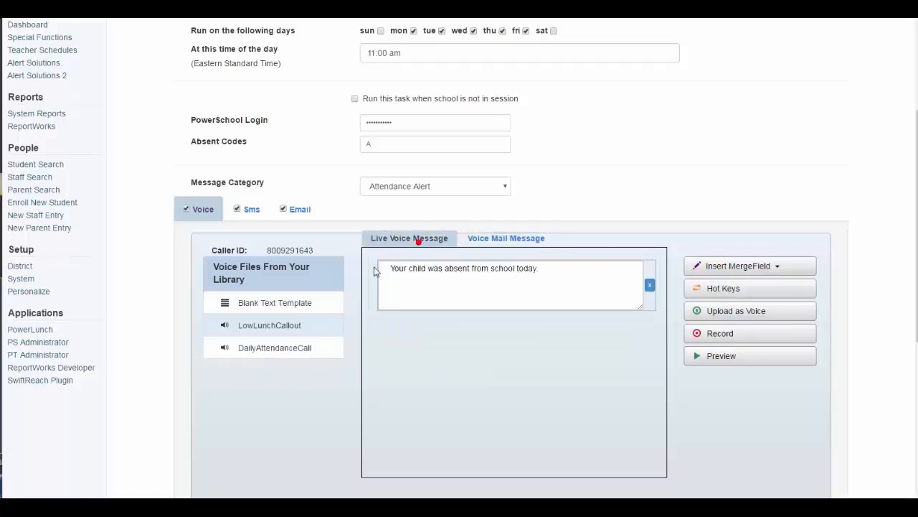
left_click_drag(293, 347, 480, 259)
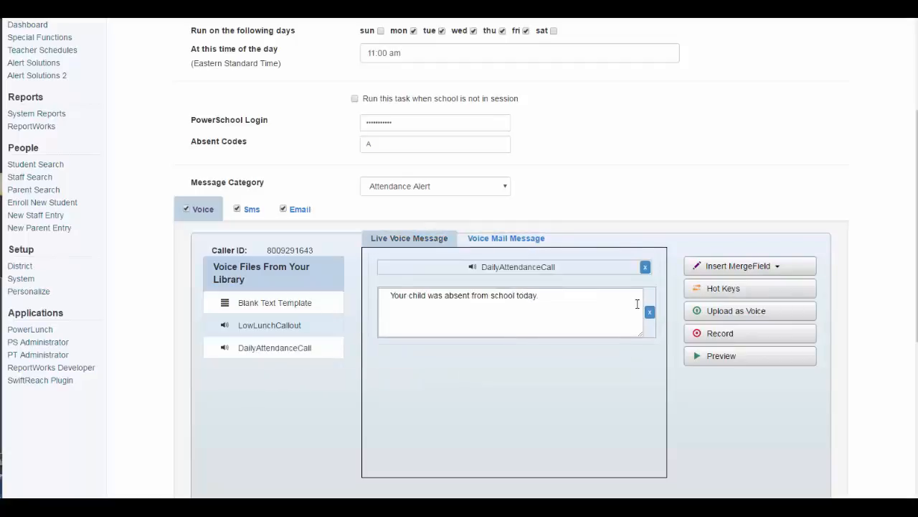
left_click(649, 311)
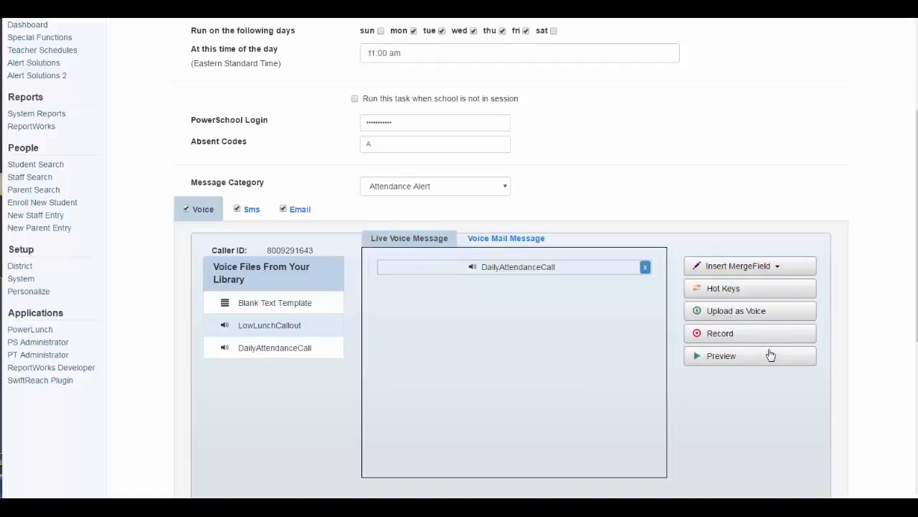
Look at the phone recording window's dial-in number and PIN, then leave without recording
left_click(722, 333)
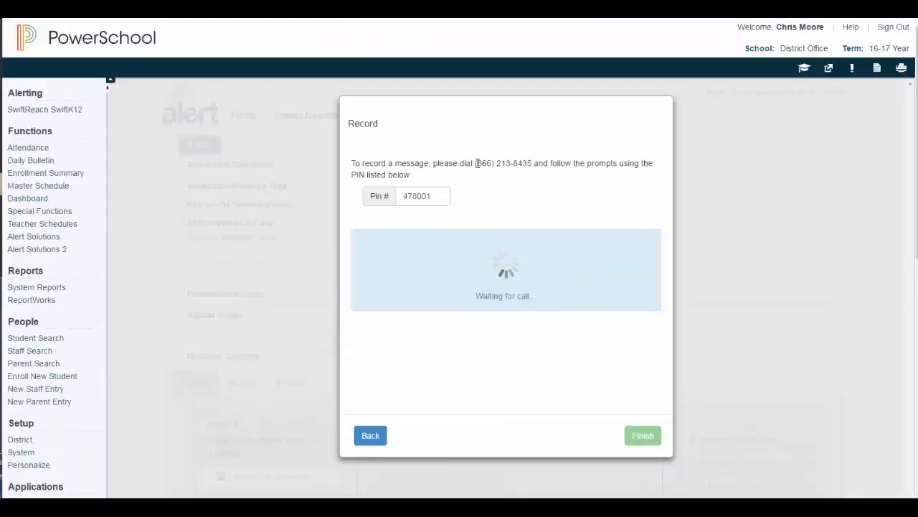
left_click_drag(476, 163, 532, 164)
double_click(433, 195)
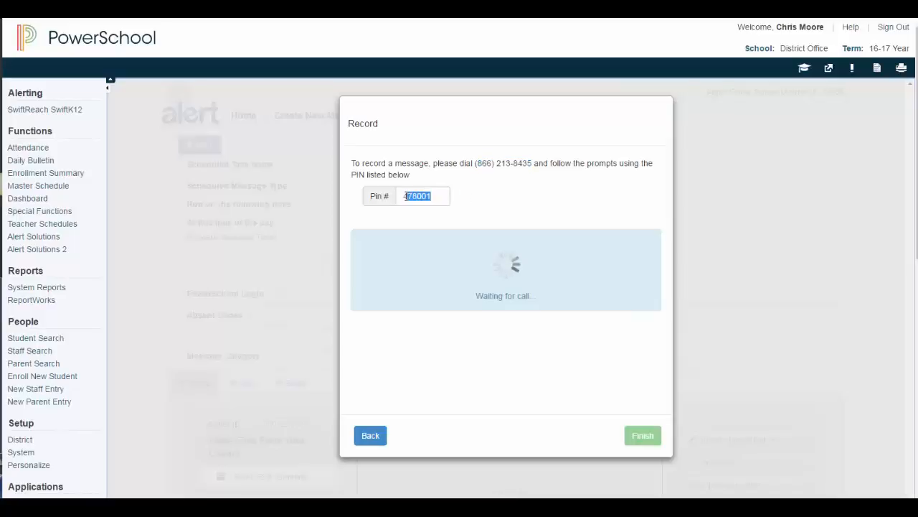
left_click(373, 441)
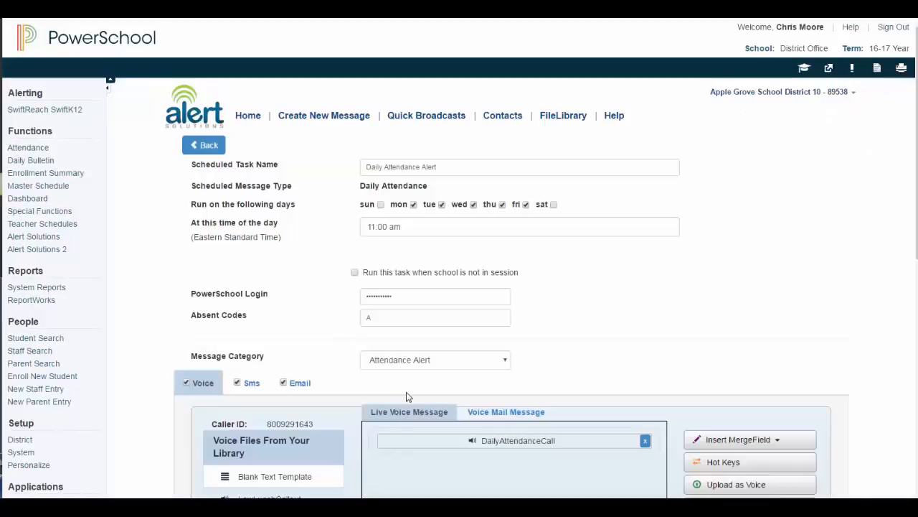
Add a support notification e-mail address, enable error and run-summary e-mails, and save the task
scroll(406, 391, "down", 5)
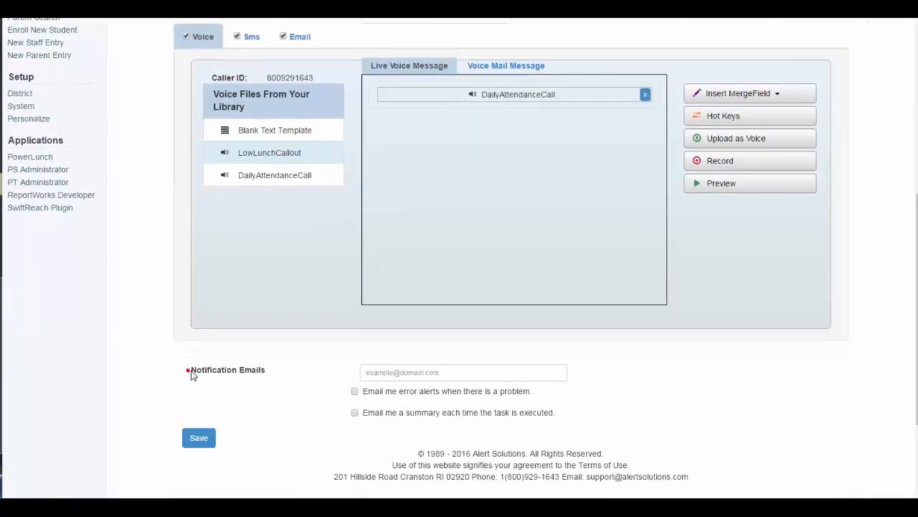
left_click_drag(192, 374, 269, 373)
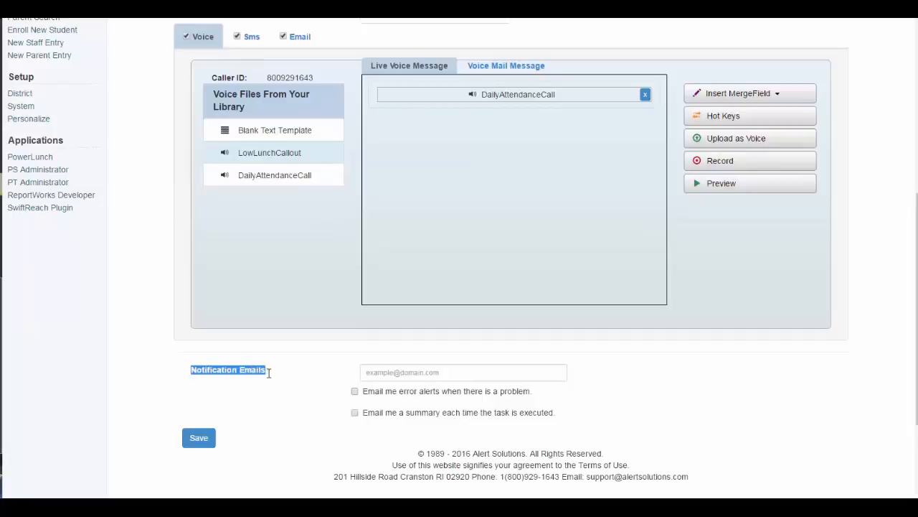
left_click(366, 374)
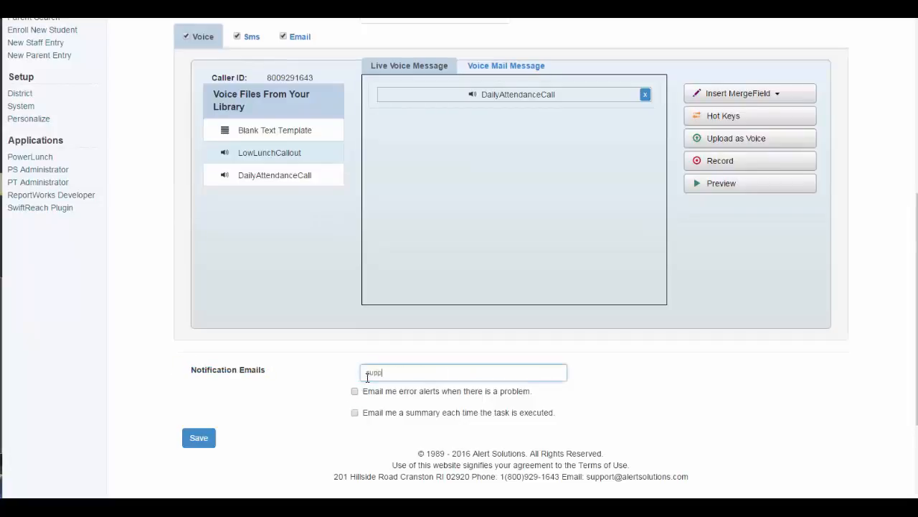
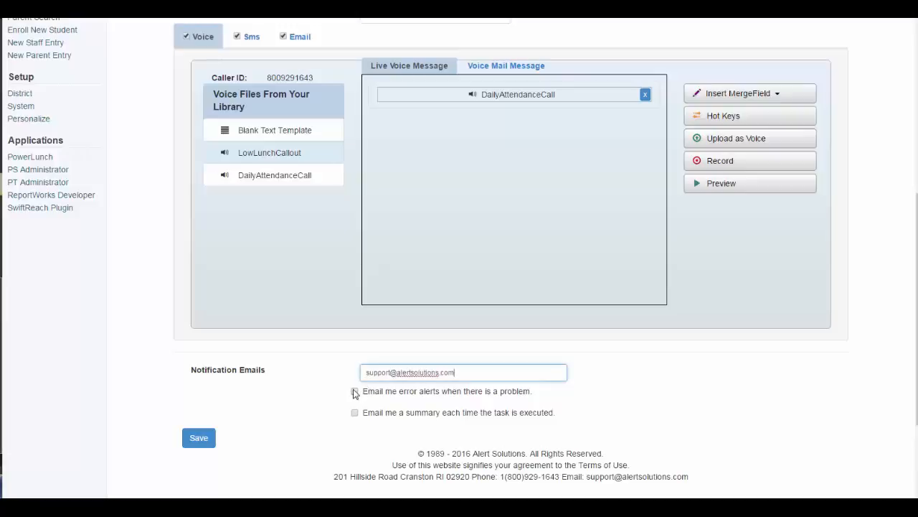
left_click(354, 391)
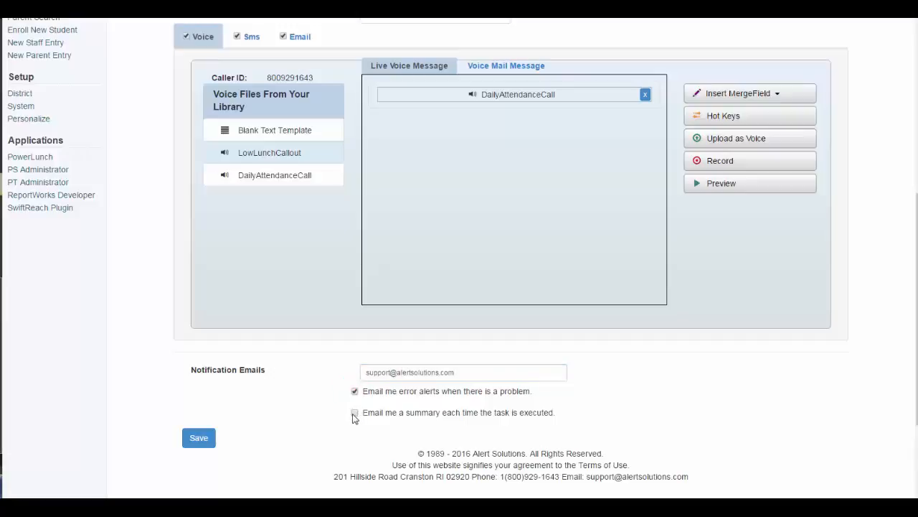
left_click(354, 413)
left_click(198, 439)
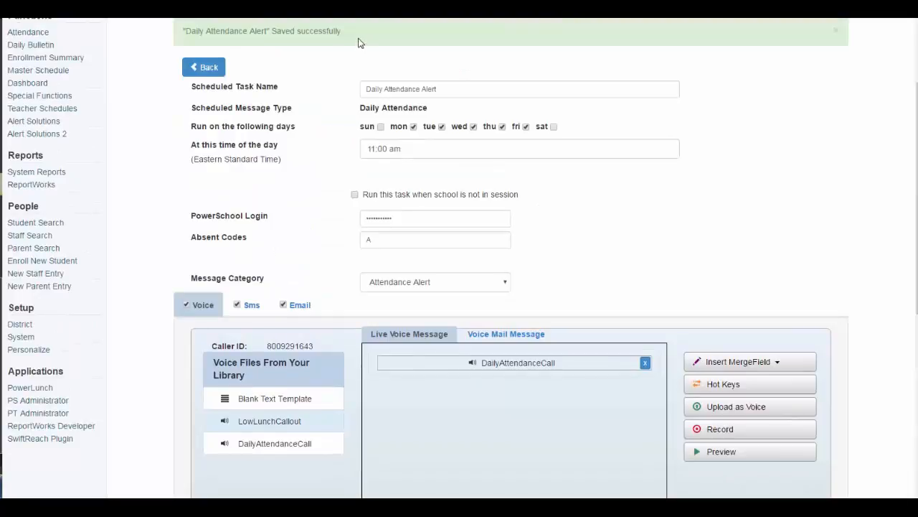
left_click_drag(342, 32, 194, 33)
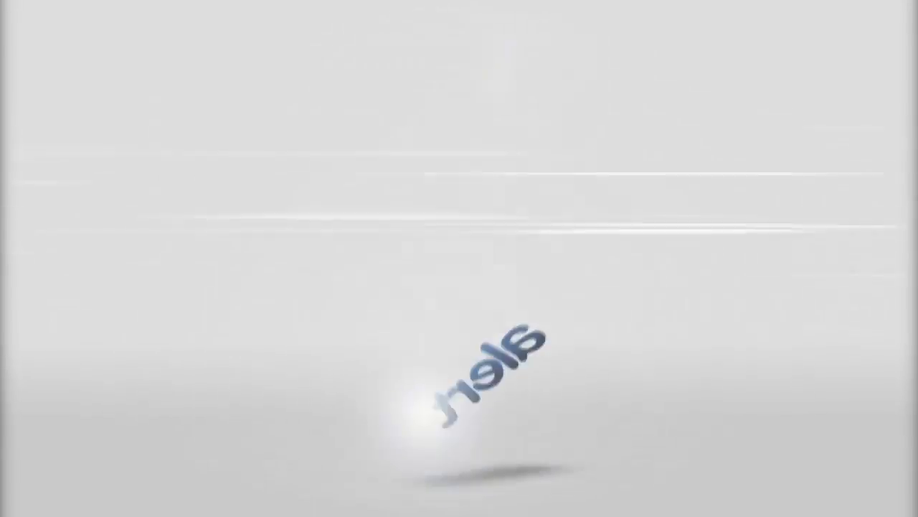